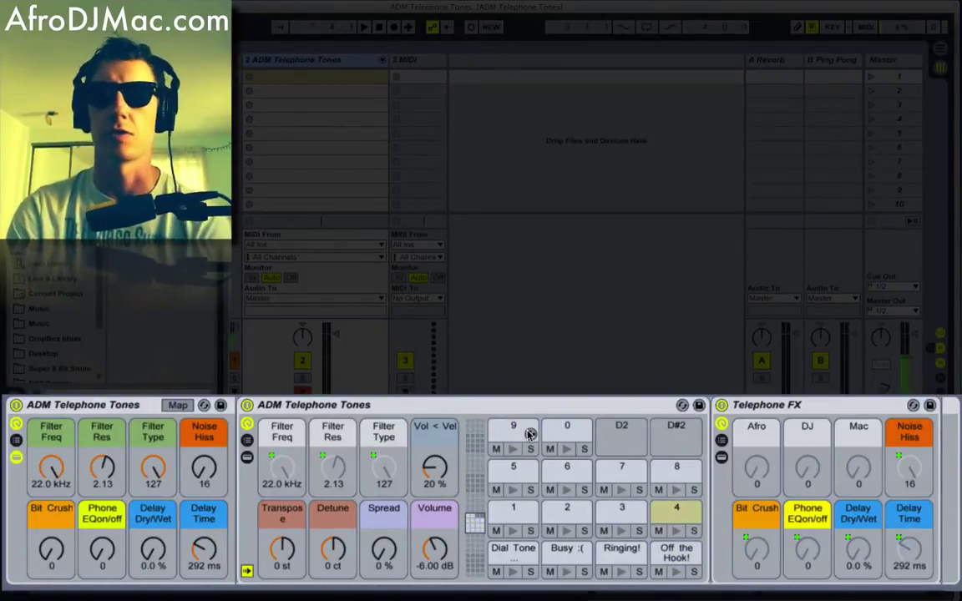
Switch to the browser with the YouTube tutorial on creating telephone sounds, play its opening and pause it
{"action": "key", "text": "ctrl+Up"}
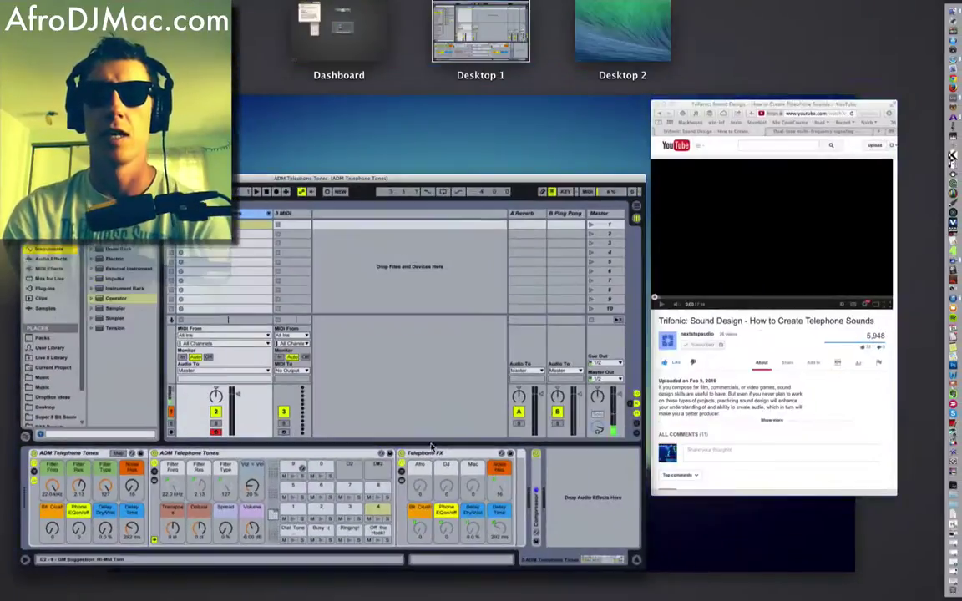
{"action": "left_click", "coordinate": [777, 322]}
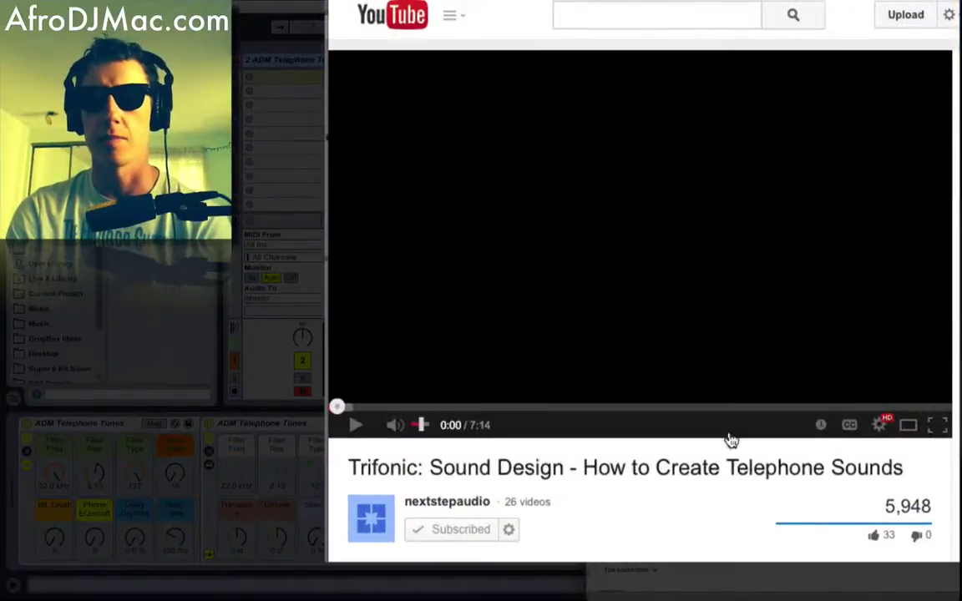
{"action": "left_click", "coordinate": [357, 427]}
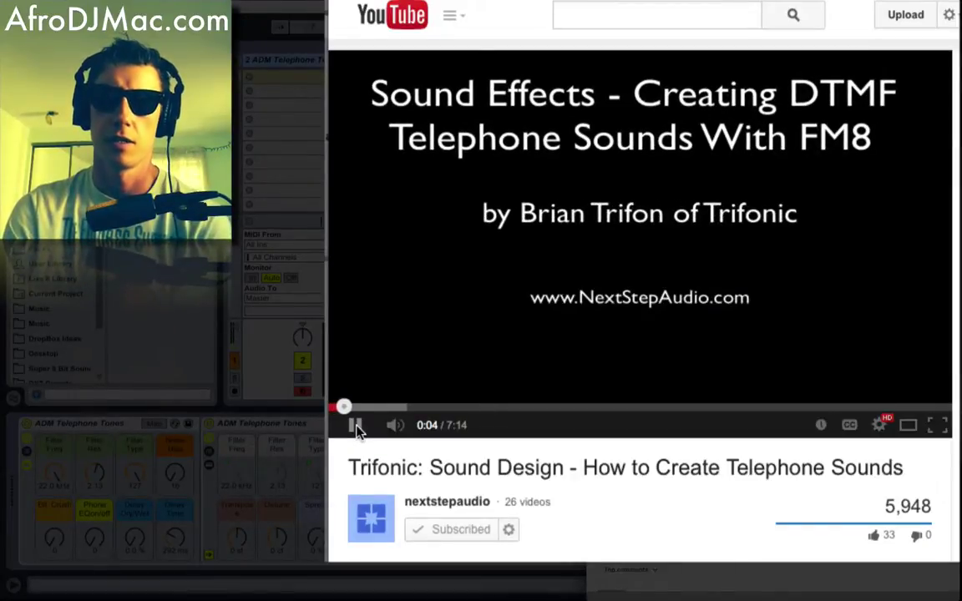
{"action": "left_click", "coordinate": [355, 426]}
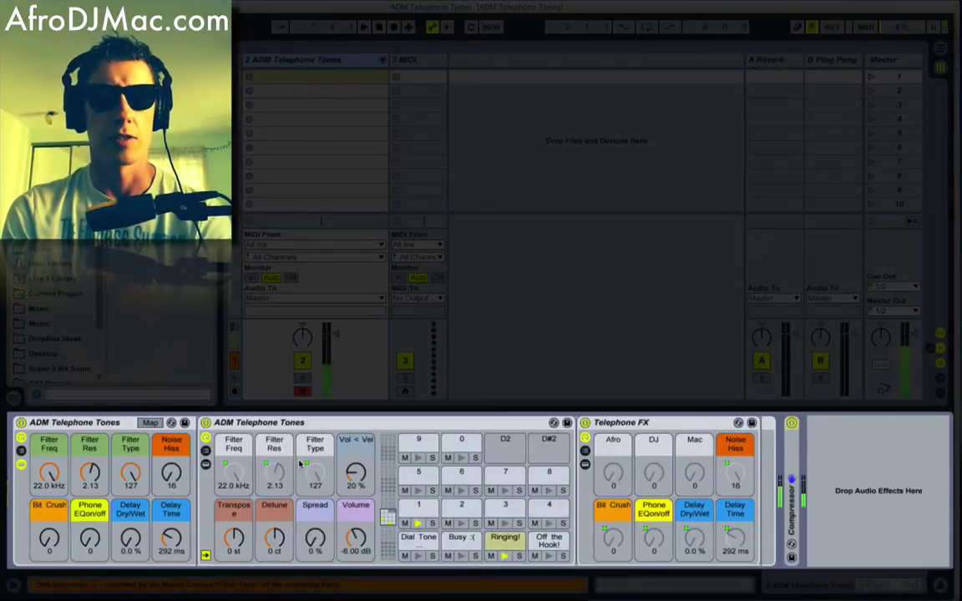
Set the rack's Noise Hiss macro to 8 and its Bit Crush macro to 20
{"action": "left_click_drag", "start_coordinate": [171, 474], "coordinate": [173, 478]}
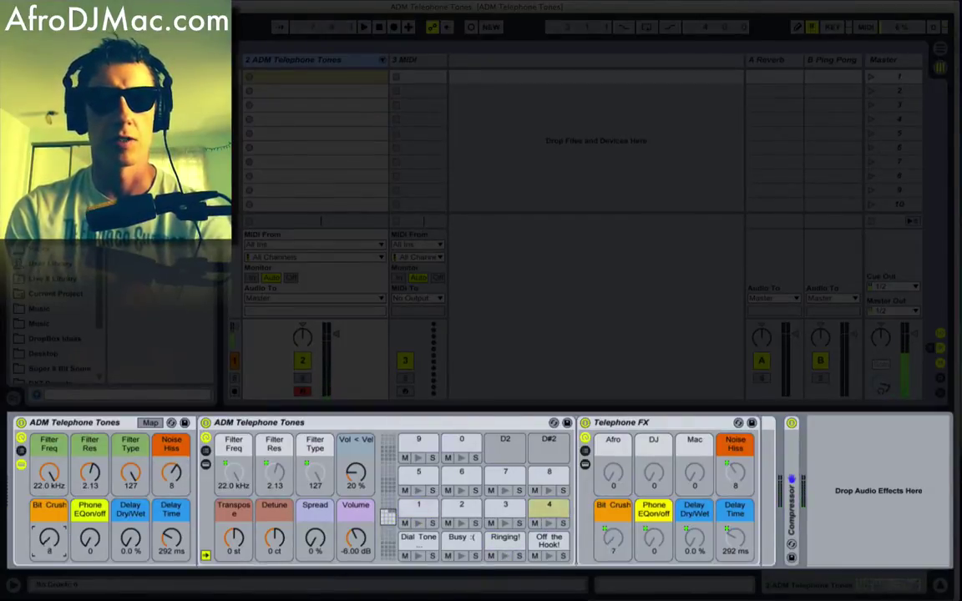
{"action": "left_click_drag", "start_coordinate": [44, 495], "coordinate": [43, 476]}
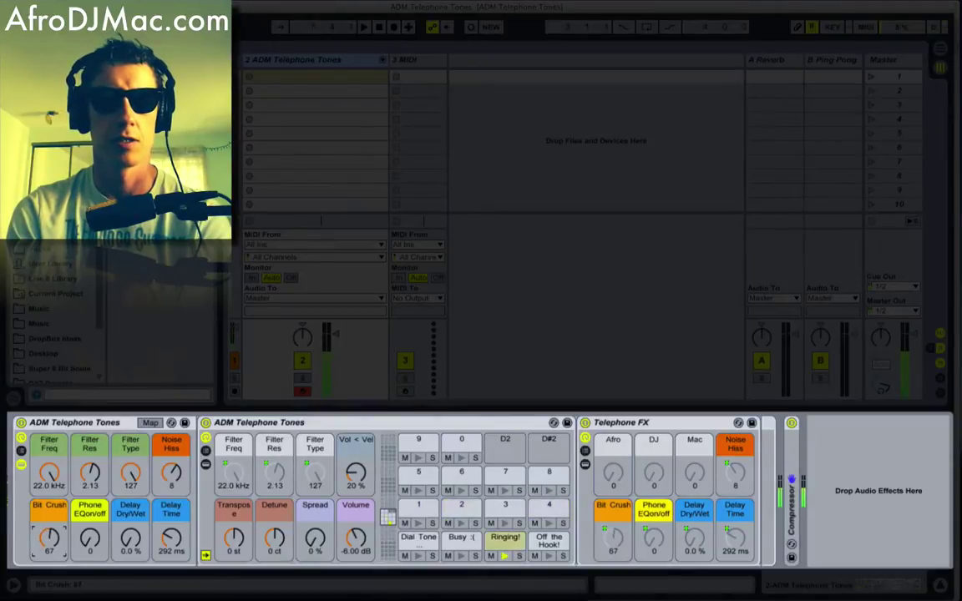
{"action": "left_click_drag", "start_coordinate": [49, 529], "coordinate": [63, 545]}
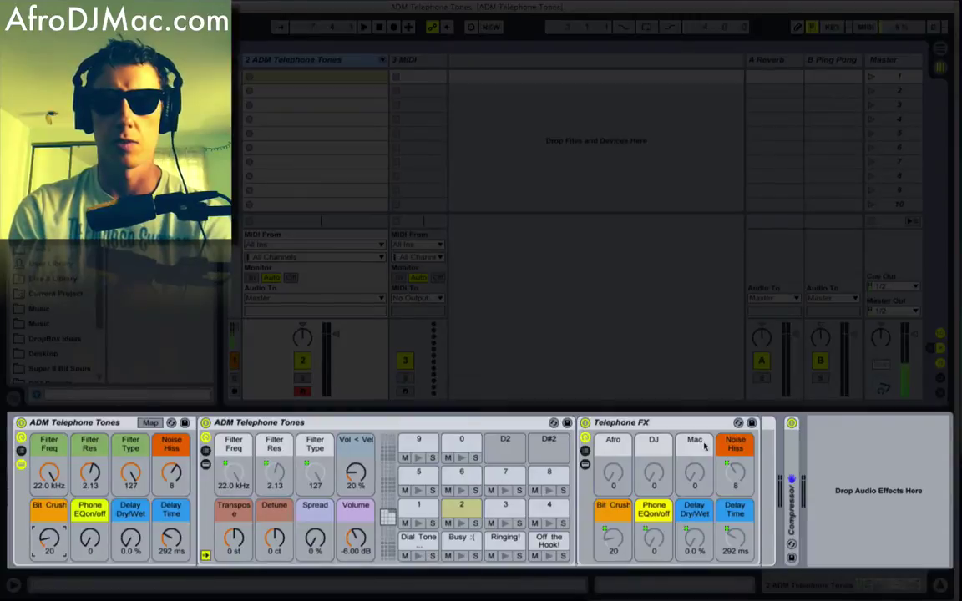
Show the devices inside the Telephone FX rack and switch on the phone EQ by raising its macro to 119
{"action": "left_click", "coordinate": [585, 465]}
{"action": "scroll", "coordinate": [833, 460], "scroll_direction": "right", "scroll_amount": 5}
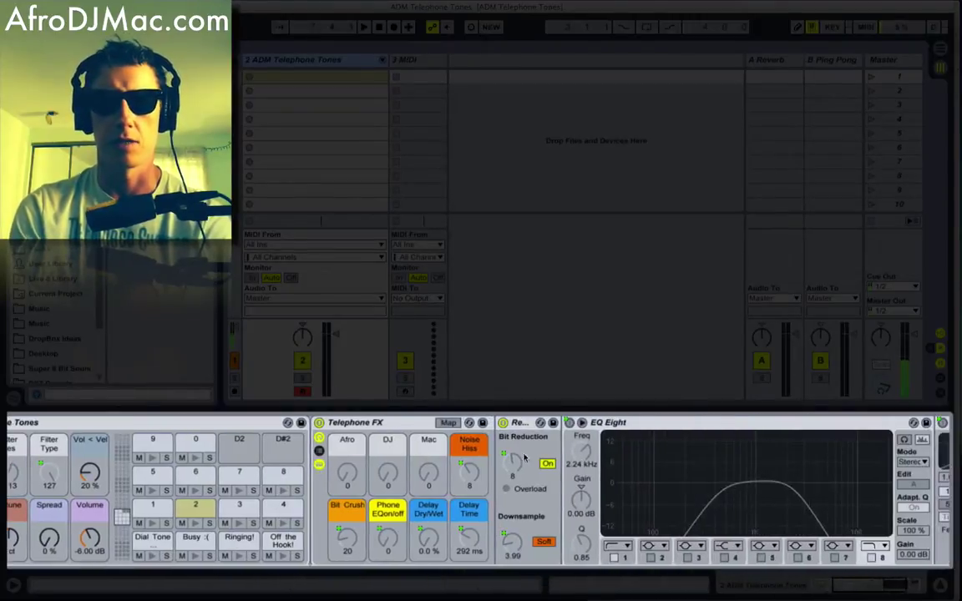
{"action": "left_click", "coordinate": [390, 424]}
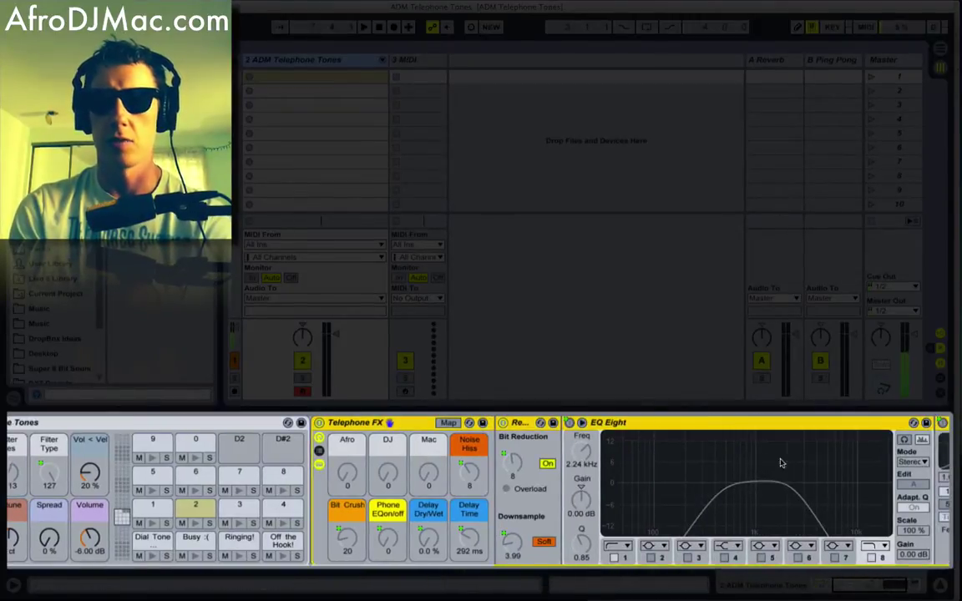
{"action": "scroll", "coordinate": [686, 484], "scroll_direction": "left", "scroll_amount": 5}
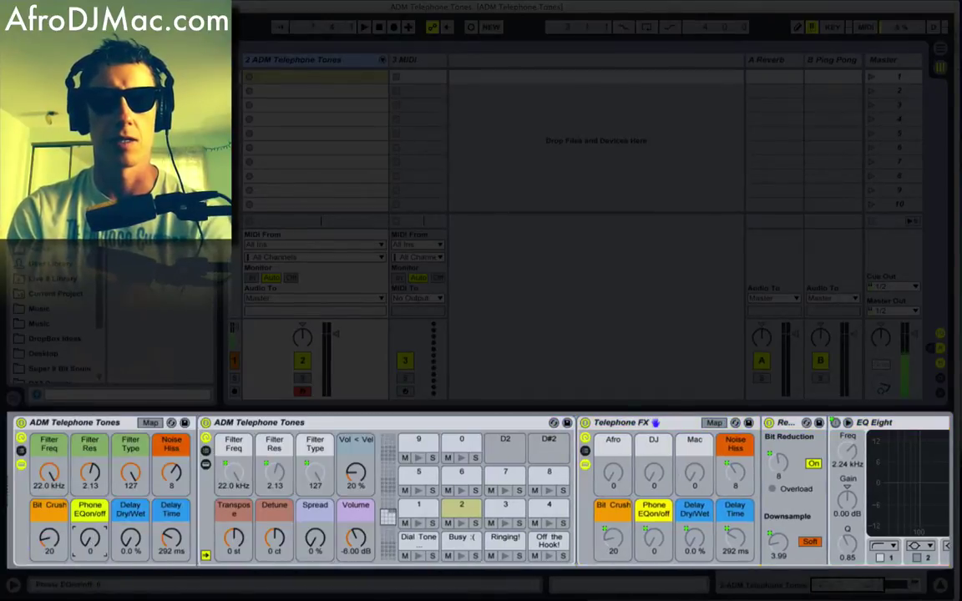
{"action": "scroll", "coordinate": [317, 517], "scroll_direction": "right", "scroll_amount": 8}
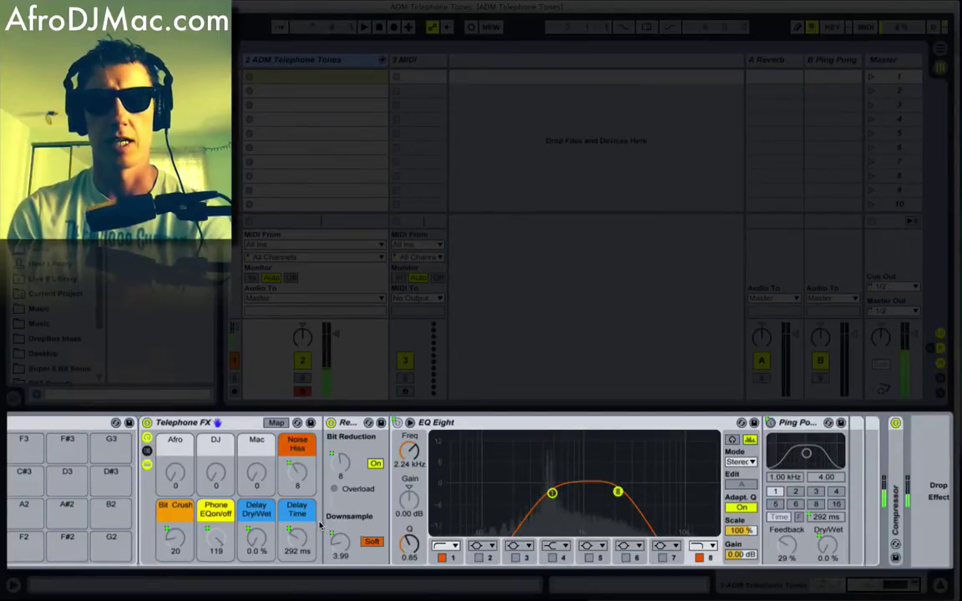
{"action": "scroll", "coordinate": [482, 496], "scroll_direction": "left", "scroll_amount": 8}
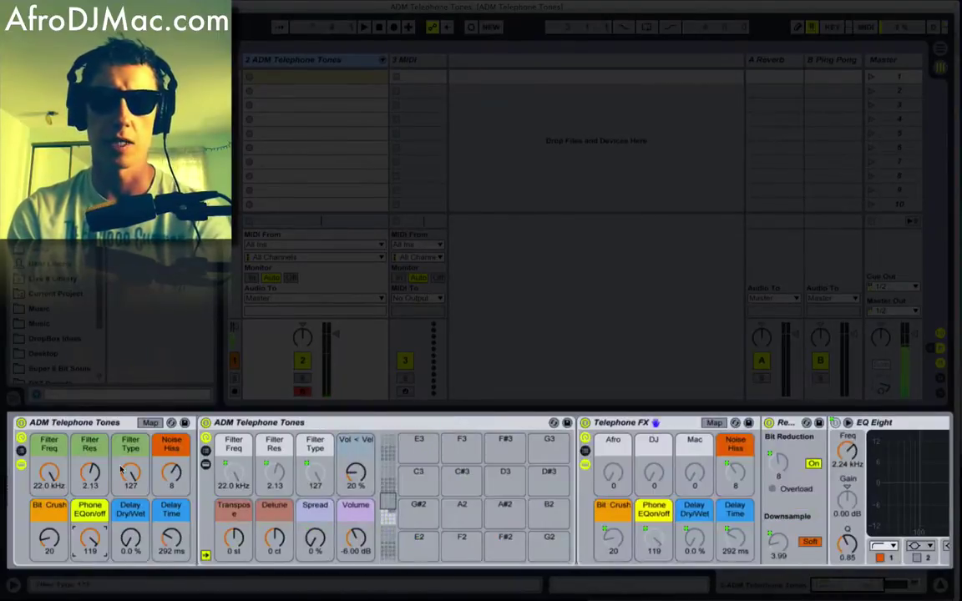
Set the Bit Crush macro to 13, Noise Hiss to 4 and Phone EQ on/off to 87
{"action": "left_click_drag", "start_coordinate": [46, 540], "coordinate": [47, 494]}
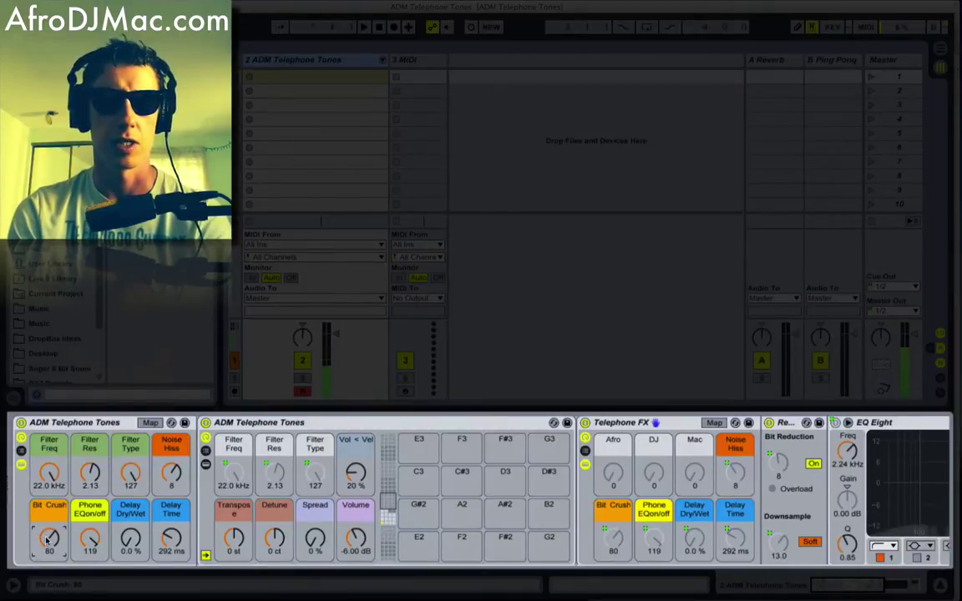
{"action": "left_click_drag", "start_coordinate": [171, 473], "coordinate": [172, 445]}
{"action": "left_click", "coordinate": [96, 537]}
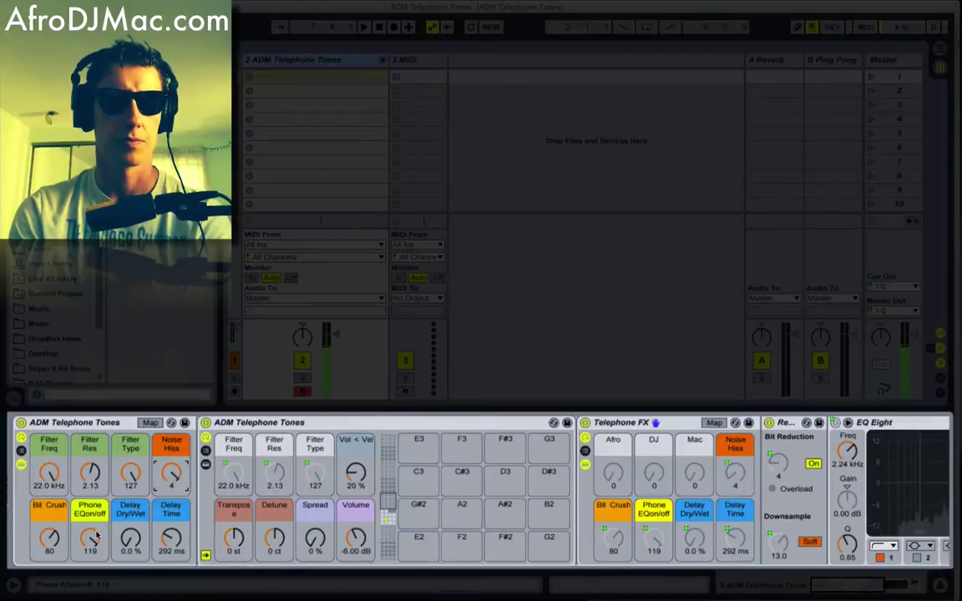
{"action": "left_click_drag", "start_coordinate": [96, 537], "coordinate": [49, 571]}
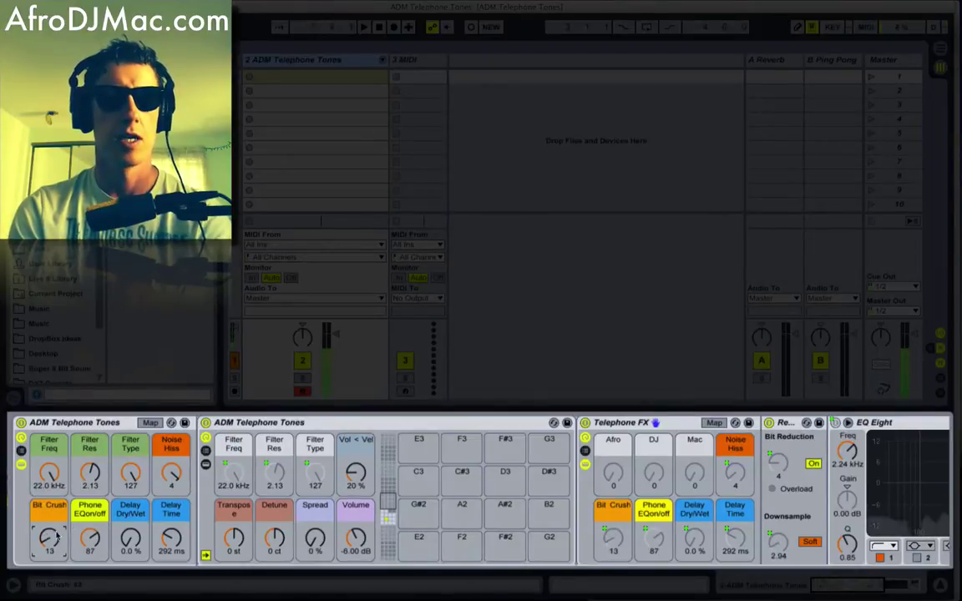
Raise the Noise Hiss macro to 12 and set Delay Dry/Wet to 39 %
{"action": "left_click_drag", "start_coordinate": [171, 473], "coordinate": [171, 516]}
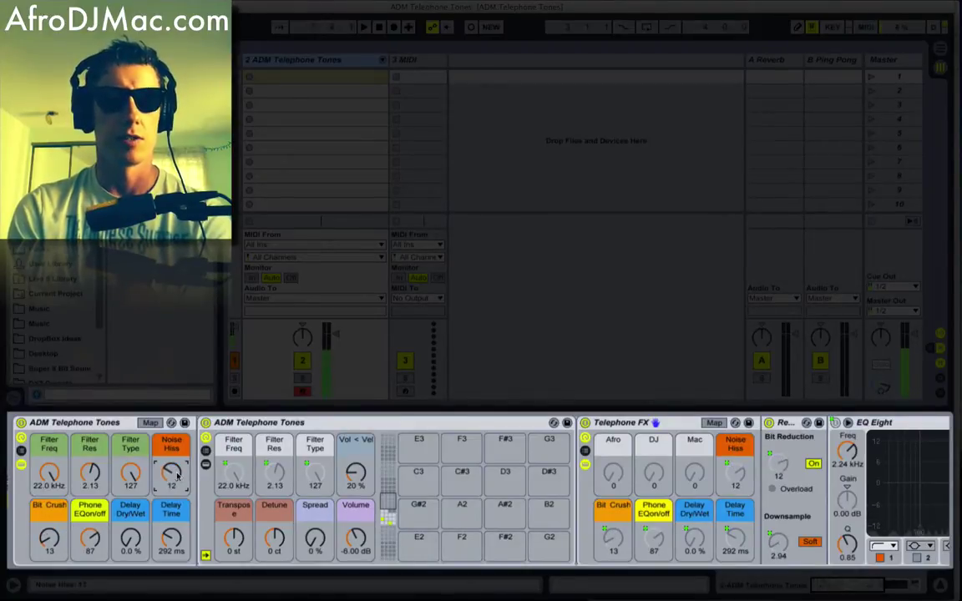
{"action": "left_click_drag", "start_coordinate": [122, 547], "coordinate": [121, 523]}
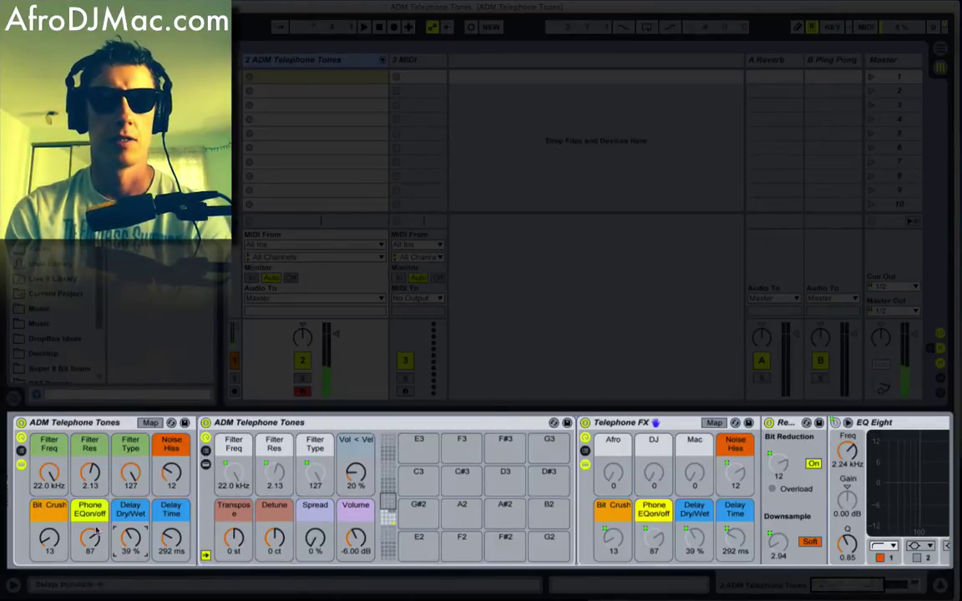
{"action": "mouse_move", "coordinate": [45, 484]}
{"action": "left_mouse_down"}
{"action": "mouse_move", "coordinate": [45, 518]}
{"action": "mouse_move", "coordinate": [45, 468]}
{"action": "left_mouse_up"}
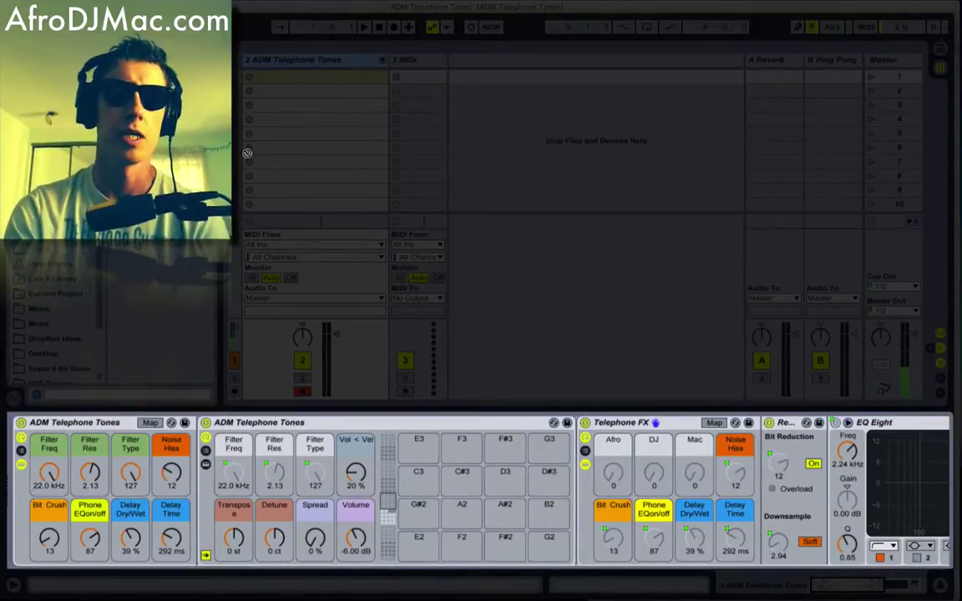
Add the Operator instrument on a new track beside the existing MIDI tracks
{"action": "left_click_drag", "start_coordinate": [521, 87], "coordinate": [522, 87]}
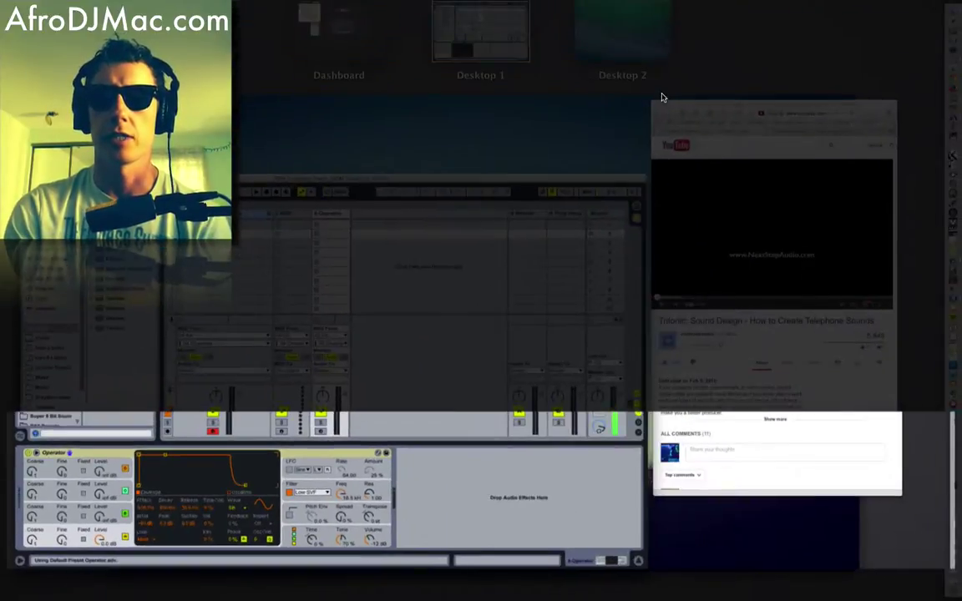
Switch to the browser, read the tone frequency tables in the Wikipedia DTMF article, and return to Ableton Live
{"action": "left_click", "coordinate": [748, 161]}
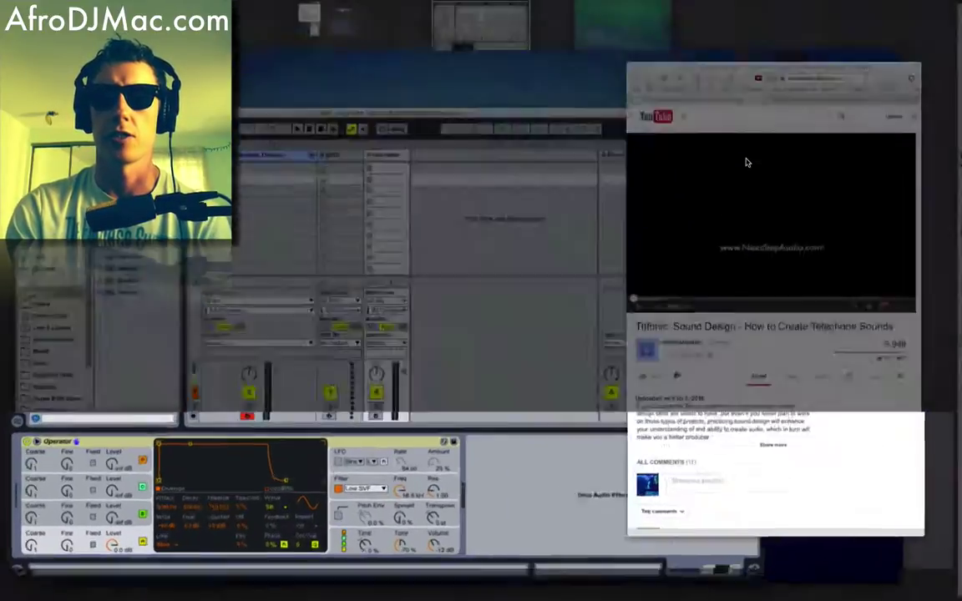
{"action": "left_click", "coordinate": [821, 50]}
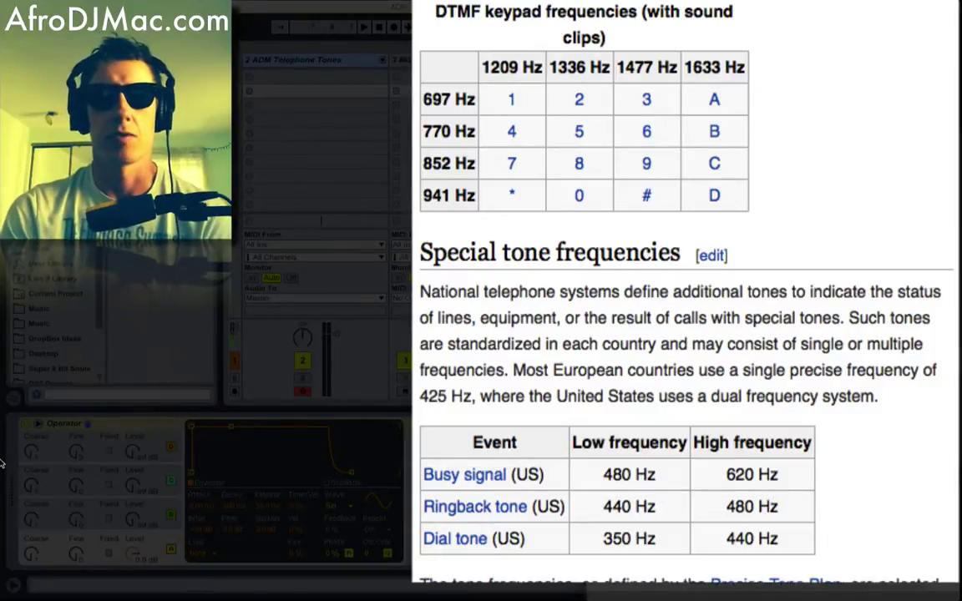
{"action": "left_click", "coordinate": [114, 383]}
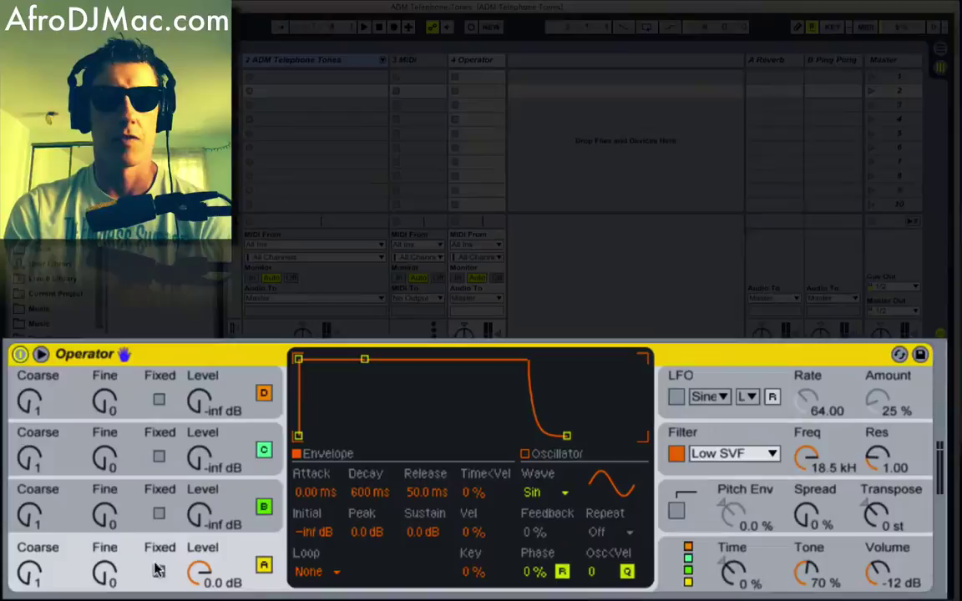
Switch Operator's oscillator A to fixed frequency and set it to 480 Hz
{"action": "left_click", "coordinate": [109, 553]}
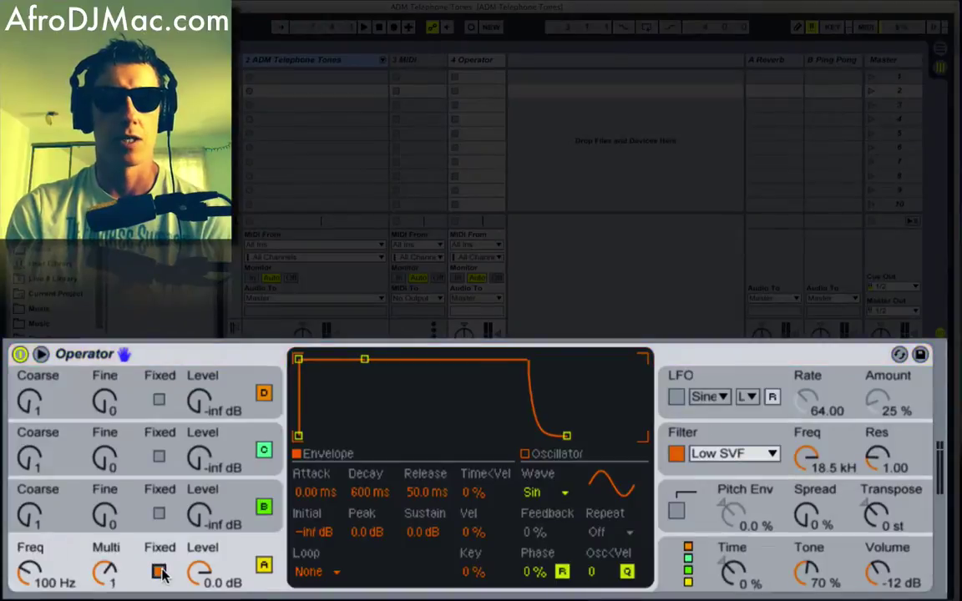
{"action": "mouse_move", "coordinate": [29, 572]}
{"action": "left_mouse_down"}
{"action": "mouse_move", "coordinate": [27, 505]}
{"action": "mouse_move", "coordinate": [32, 576]}
{"action": "left_mouse_up"}
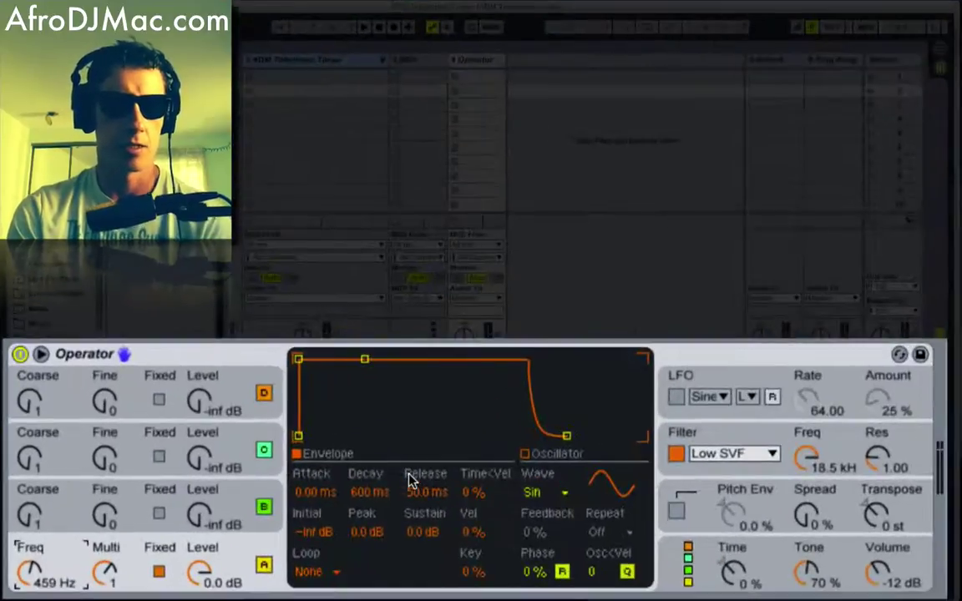
{"action": "type", "text": "480"}
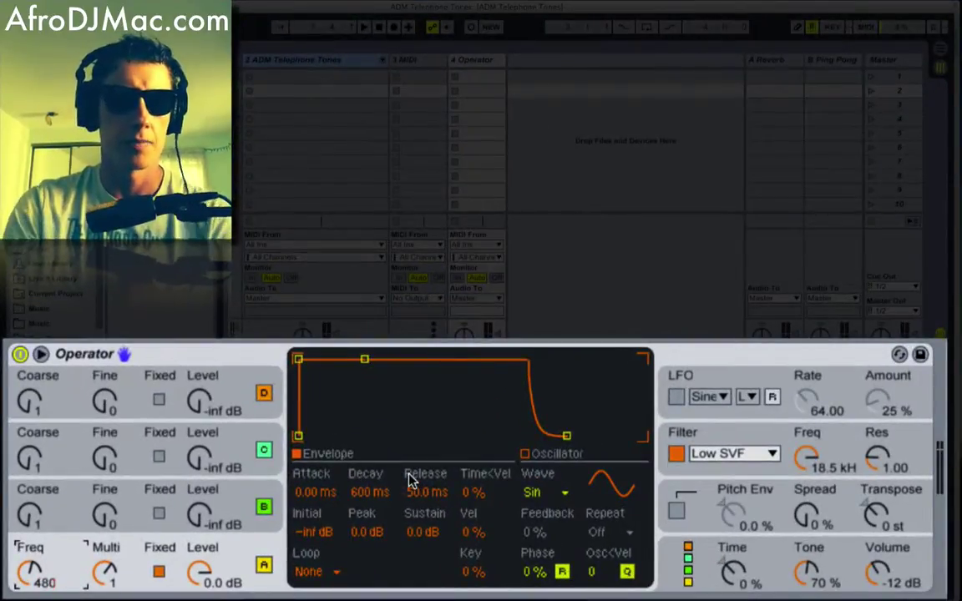
{"action": "key", "text": "Return"}
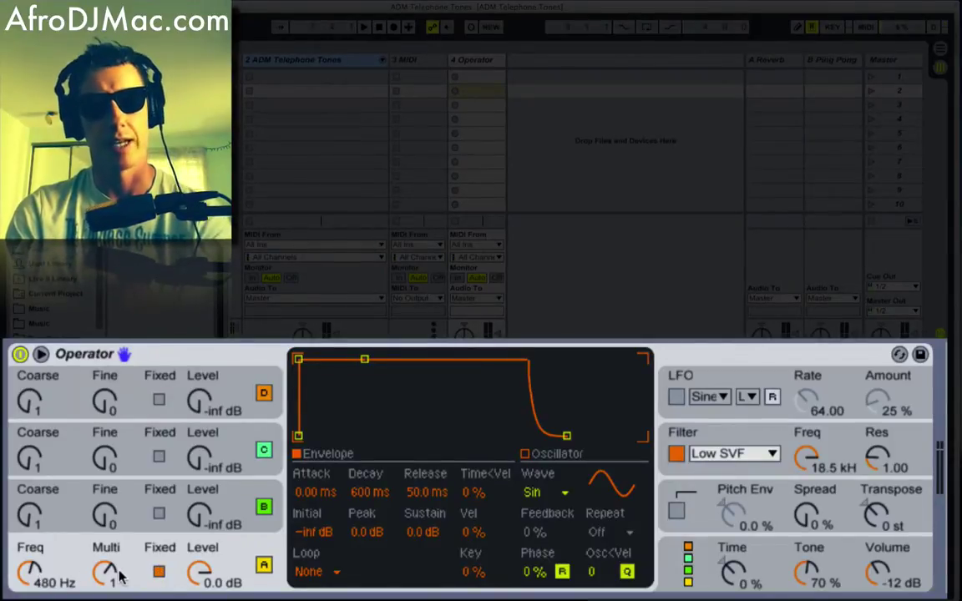
Switch oscillator B to a fixed frequency of 620 Hz and raise its level to -3.8 dB
{"action": "left_click", "coordinate": [159, 516]}
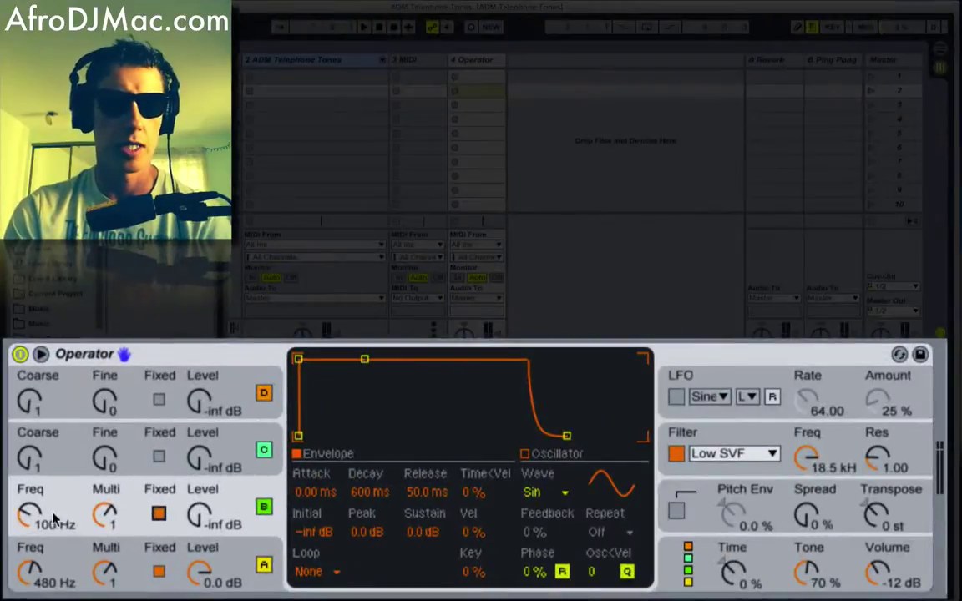
{"action": "left_click", "coordinate": [26, 513]}
{"action": "type", "text": "620"}
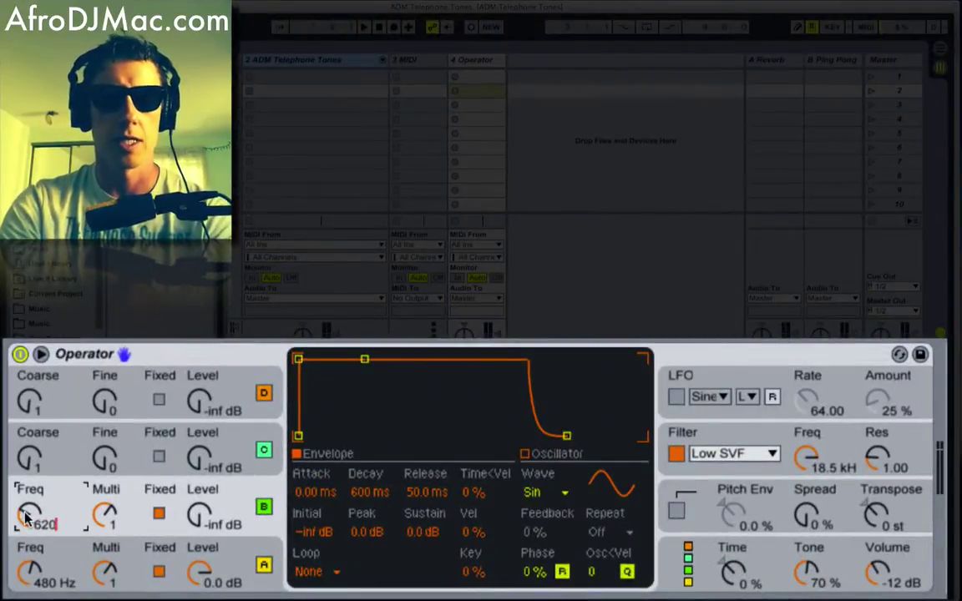
{"action": "key", "text": "Return"}
{"action": "mouse_move", "coordinate": [197, 512]}
{"action": "left_mouse_down"}
{"action": "mouse_move", "coordinate": [197, 451]}
{"action": "mouse_move", "coordinate": [201, 522]}
{"action": "left_mouse_up"}
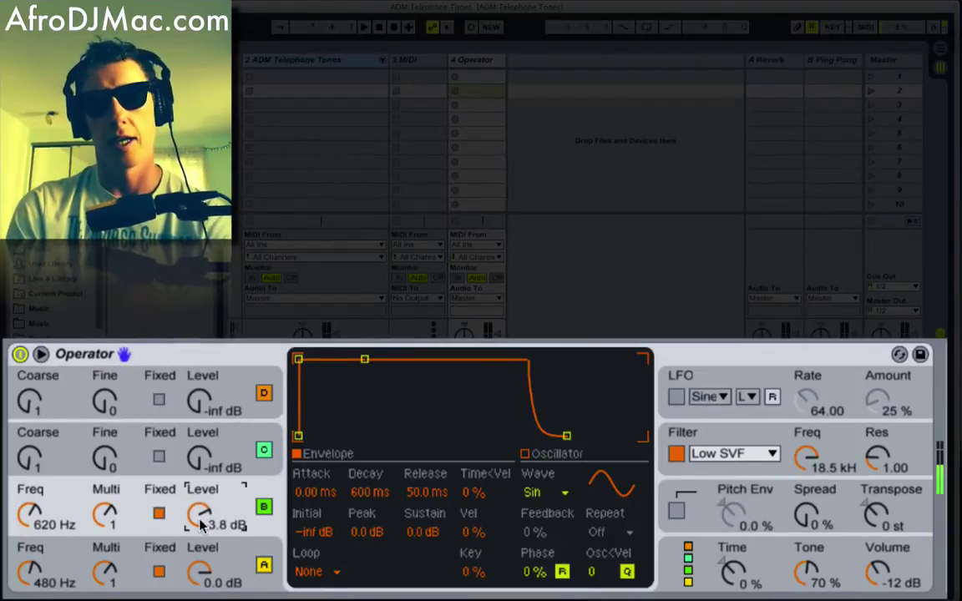
Change Operator's algorithm to the one with all four oscillators side by side in parallel
{"action": "left_click", "coordinate": [687, 561]}
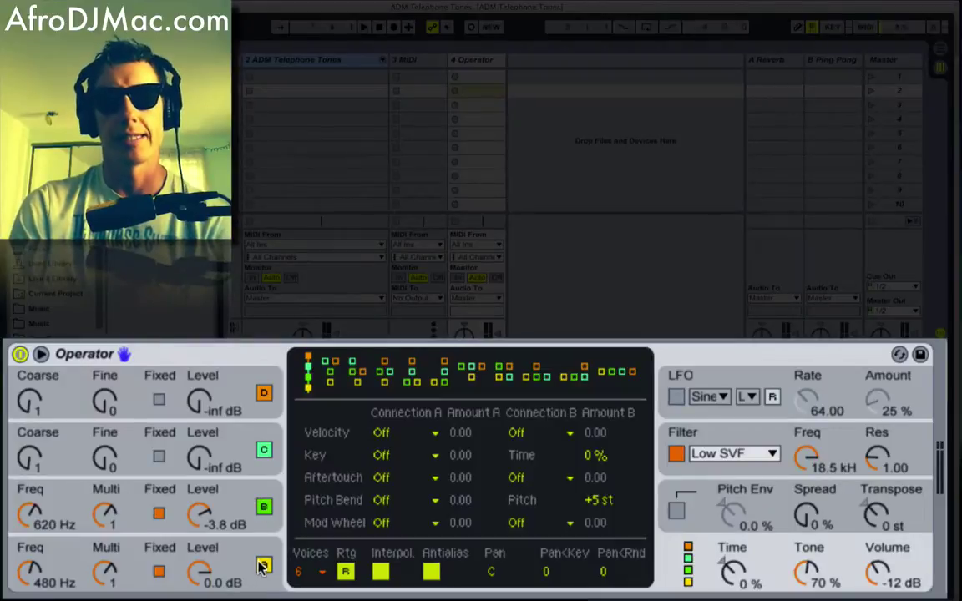
{"action": "left_click", "coordinate": [610, 377]}
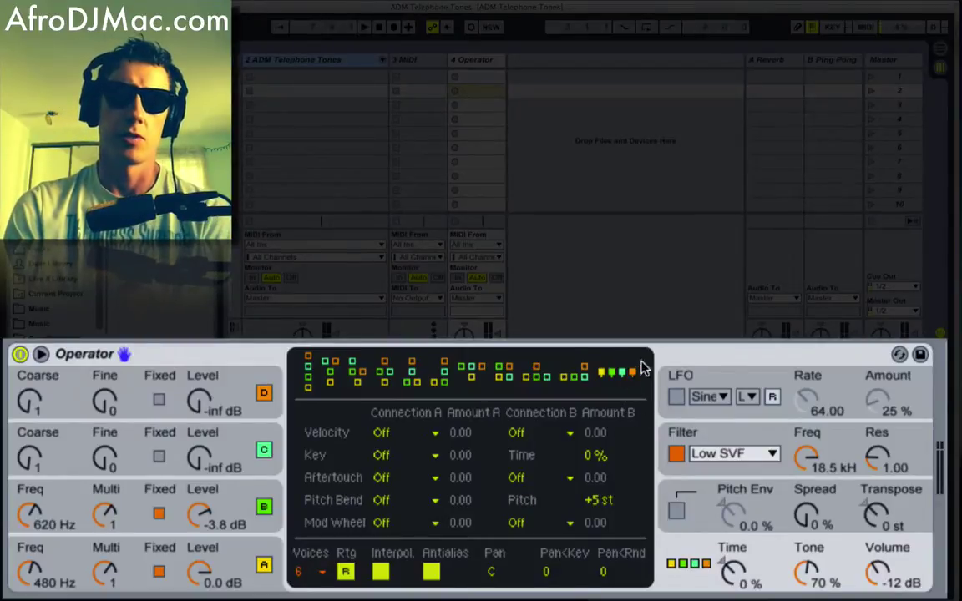
Raise oscillator B's level to -0.3 dB
{"action": "left_click", "coordinate": [227, 490]}
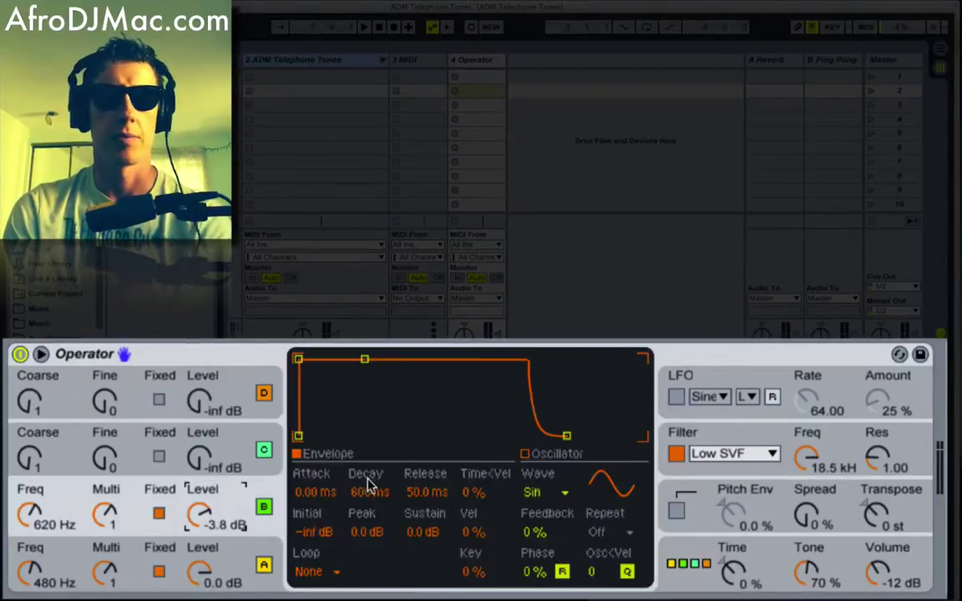
{"action": "left_click_drag", "start_coordinate": [204, 490], "coordinate": [205, 468]}
{"action": "left_click_drag", "start_coordinate": [203, 516], "coordinate": [203, 519]}
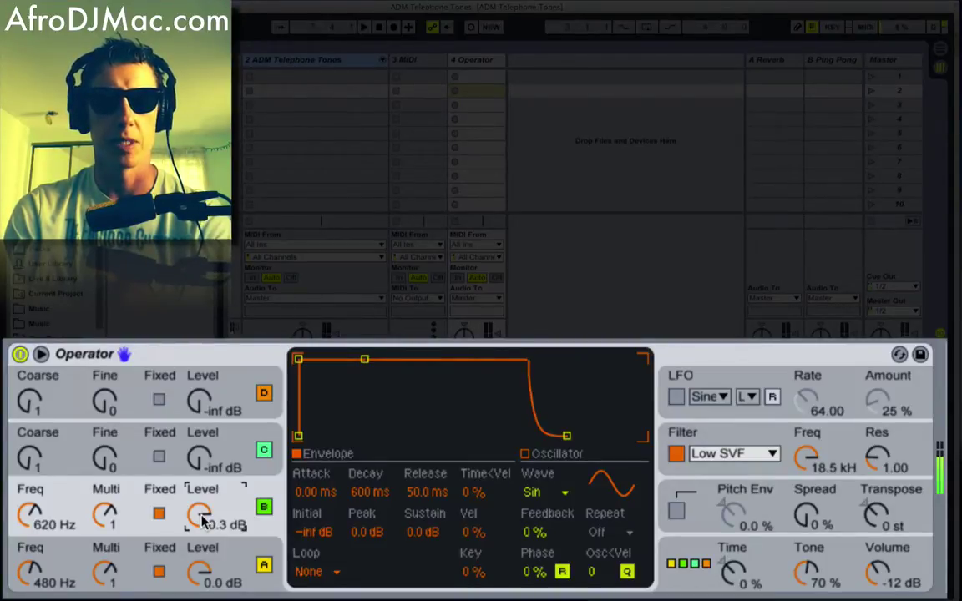
Switch to the browser window to consult the special tone frequencies in the Wikipedia article
{"action": "key", "text": "ctrl+Up"}
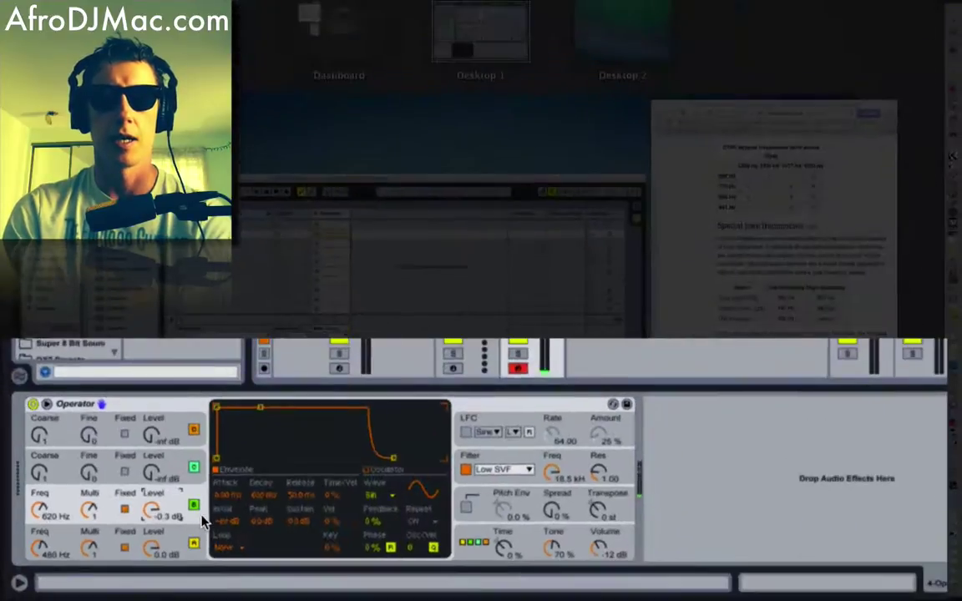
{"action": "left_click", "coordinate": [727, 332]}
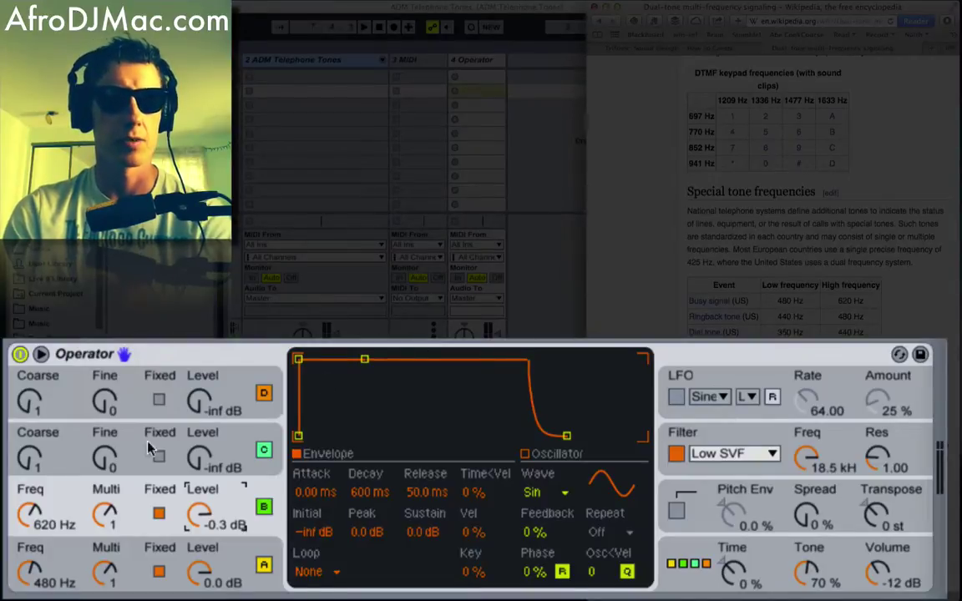
Set oscillator B's fixed frequency to 440 Hz
{"action": "left_click", "coordinate": [32, 459]}
{"action": "type", "text": "440"}
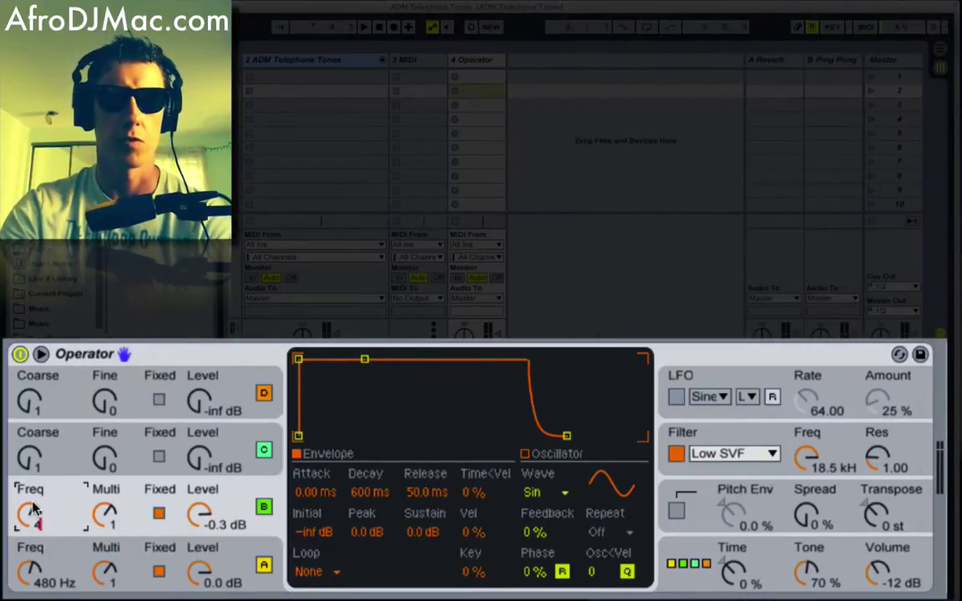
{"action": "left_click", "coordinate": [135, 510]}
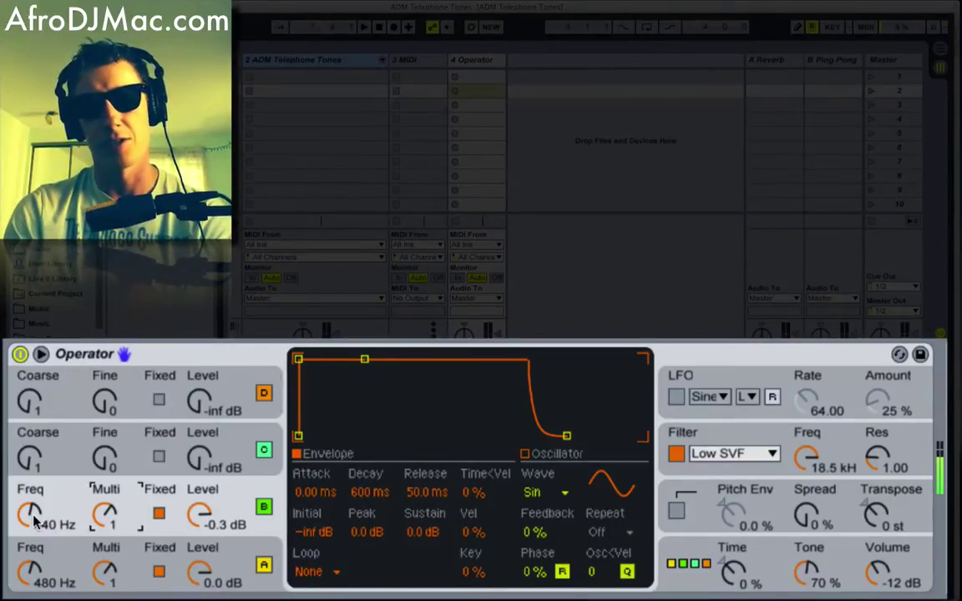
{"action": "left_click_drag", "start_coordinate": [33, 519], "coordinate": [30, 460]}
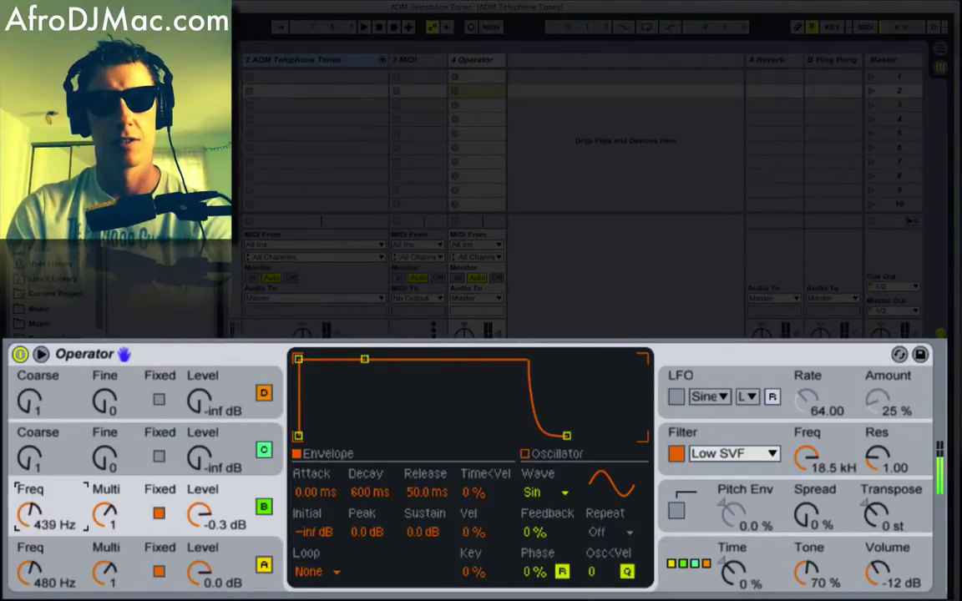
{"action": "type", "text": "440"}
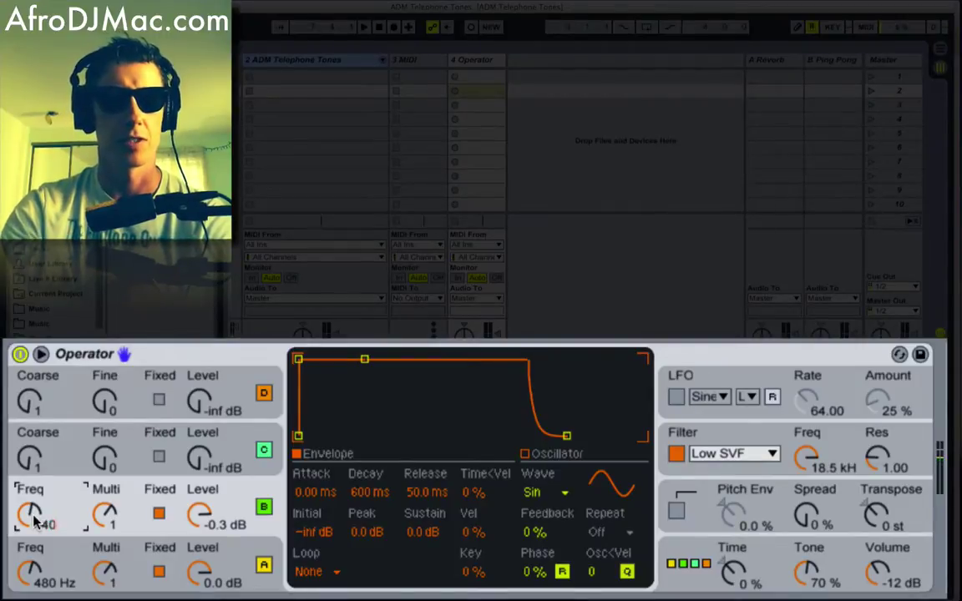
{"action": "key", "text": "Return"}
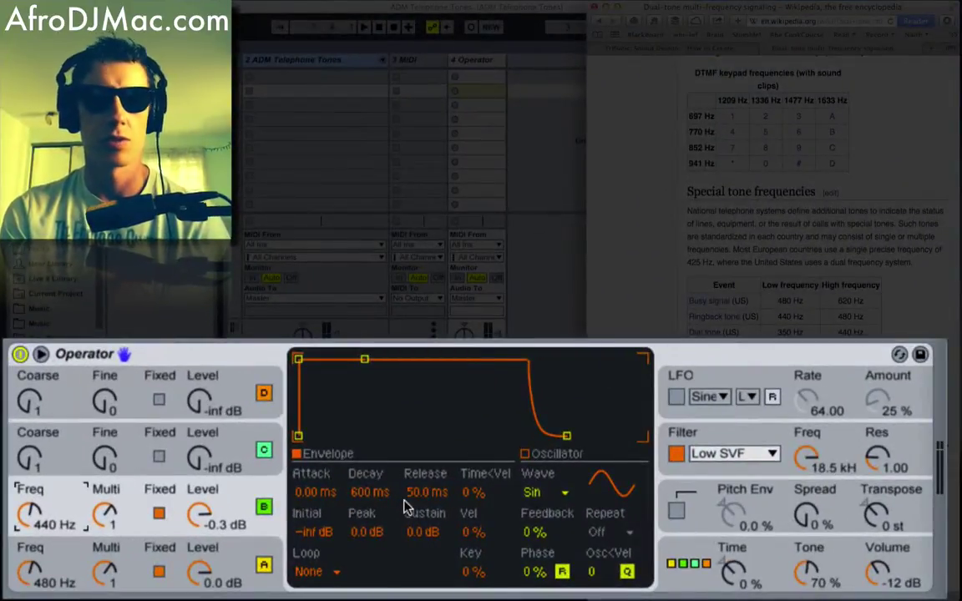
Set oscillator A's fixed frequency to 350 Hz for the dial tone
{"action": "left_click", "coordinate": [48, 563]}
{"action": "type", "text": "350"}
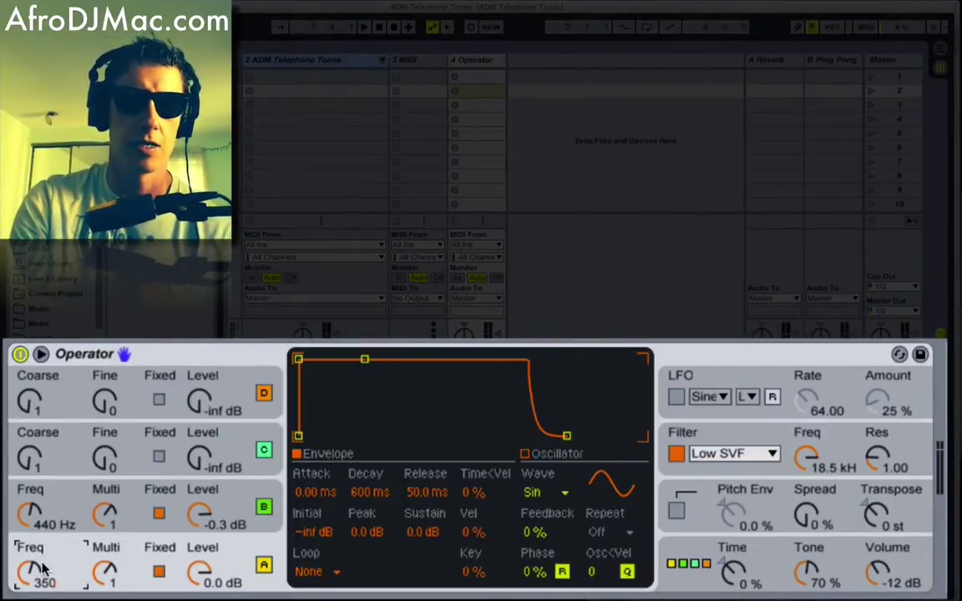
{"action": "key", "text": "Return"}
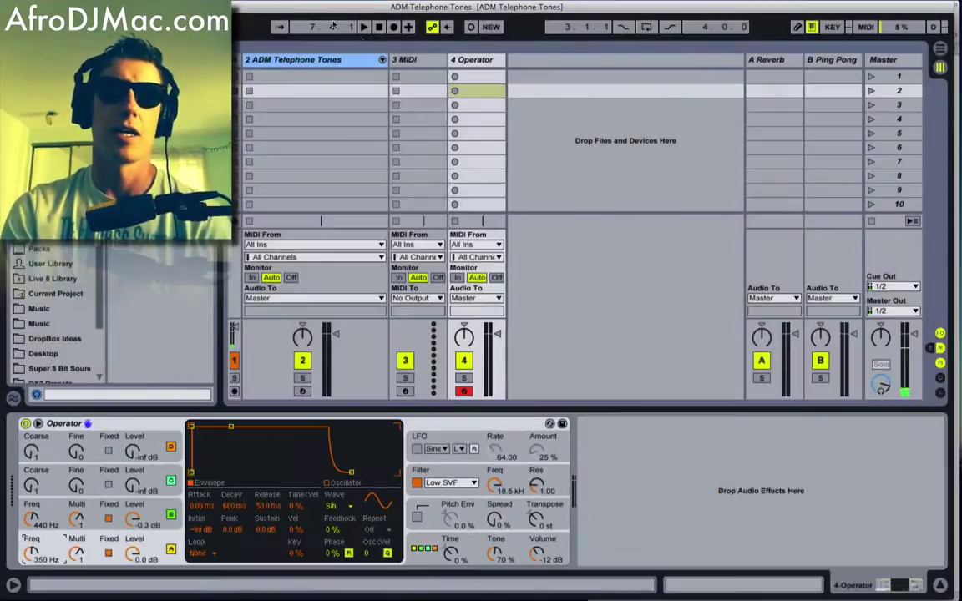
Select the ADM Telephone Tones track and examine the Busy pad's sample in its drum rack
{"action": "left_click", "coordinate": [354, 58]}
{"action": "scroll", "coordinate": [203, 472], "scroll_direction": "left", "scroll_amount": 5}
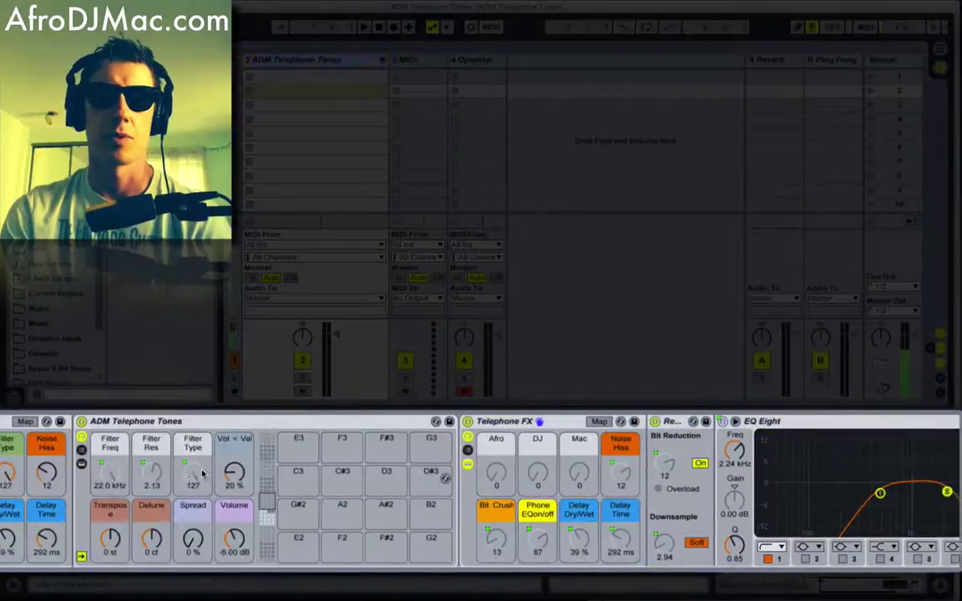
{"action": "left_click_drag", "start_coordinate": [282, 501], "coordinate": [282, 518]}
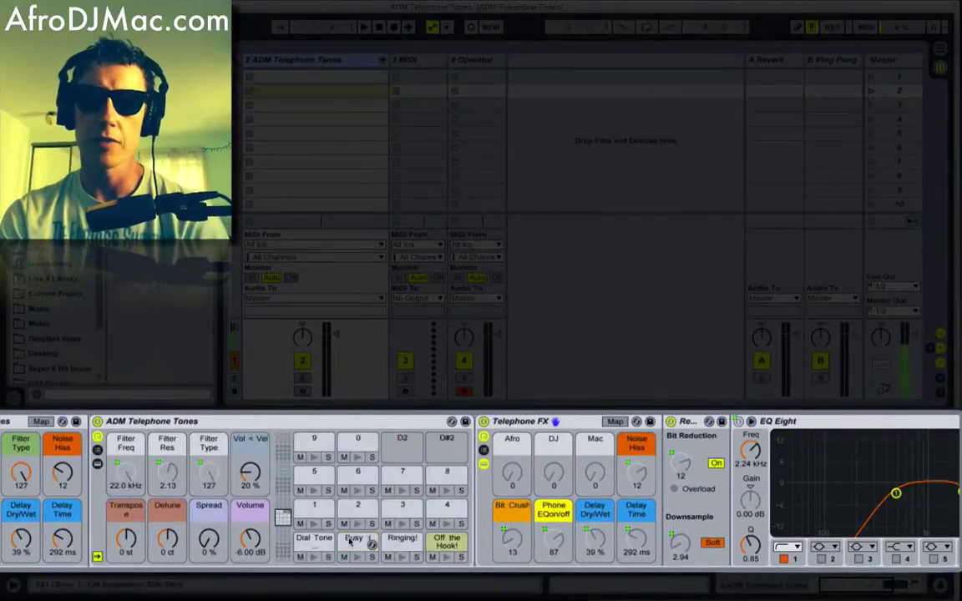
{"action": "left_click", "coordinate": [369, 542]}
{"action": "scroll", "coordinate": [691, 451], "scroll_direction": "right", "scroll_amount": 3}
{"action": "scroll", "coordinate": [691, 451], "scroll_direction": "right", "scroll_amount": 2}
{"action": "scroll", "coordinate": [691, 451], "scroll_direction": "left", "scroll_amount": 4}
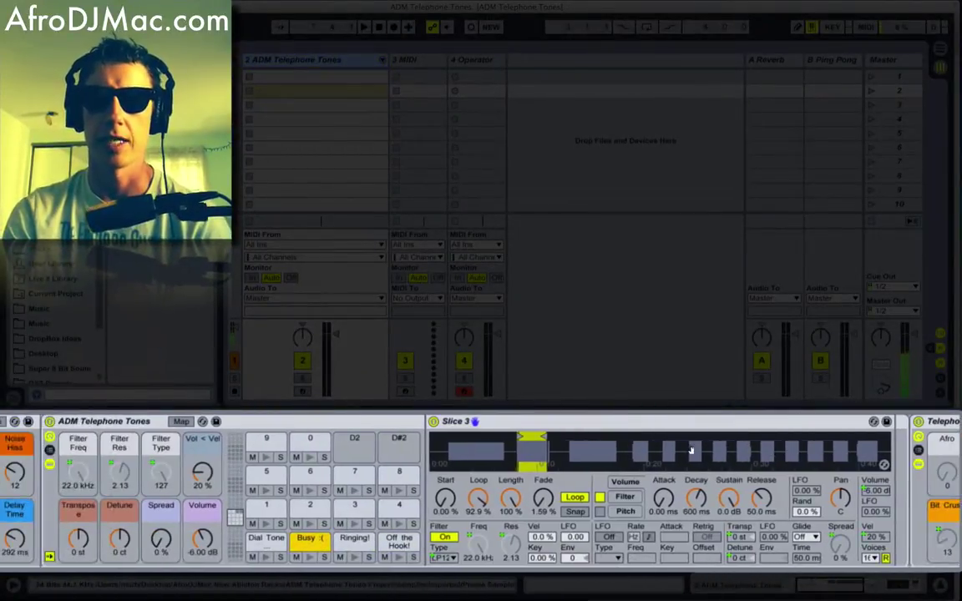
Inspect the samples behind drum pads 6 and 0
{"action": "left_click", "coordinate": [308, 473]}
{"action": "left_click", "coordinate": [307, 440]}
{"action": "scroll", "coordinate": [250, 459], "scroll_direction": "left", "scroll_amount": 4}
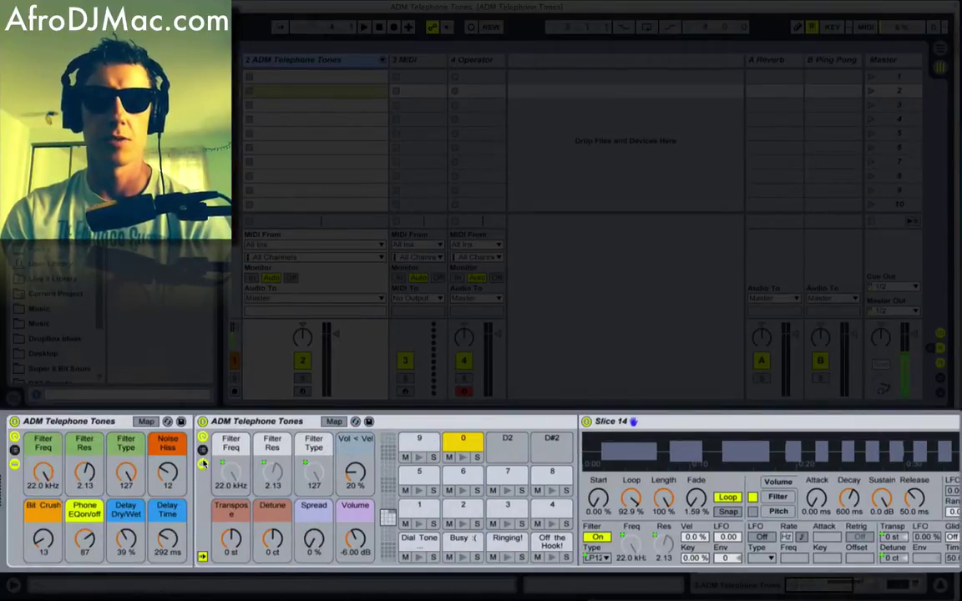
Arm the ADM Telephone Tones track instead of the Operator track and lower the rack's Delay Dry/Wet macro to 2.4 %
{"action": "left_click", "coordinate": [464, 391]}
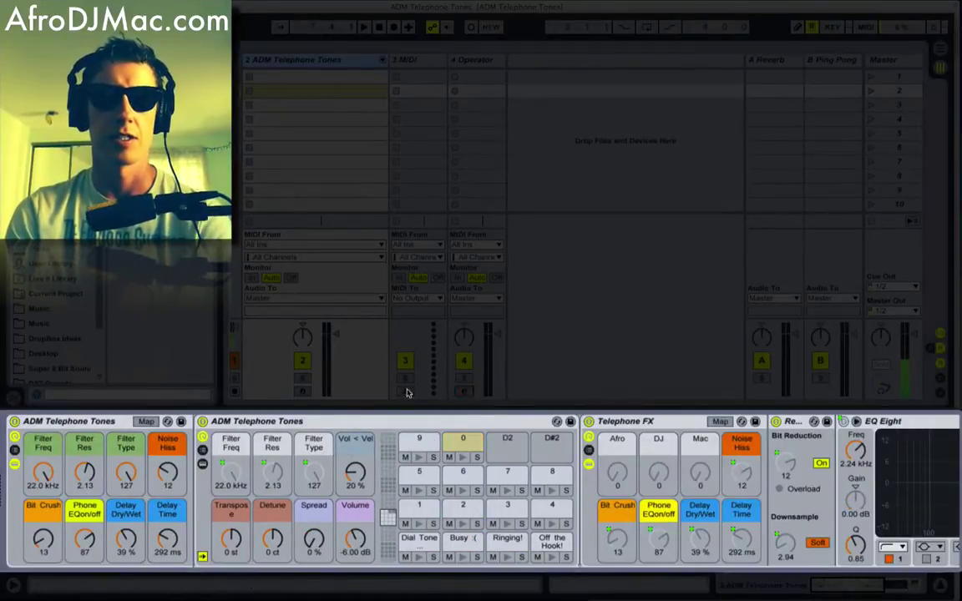
{"action": "left_click", "coordinate": [303, 392]}
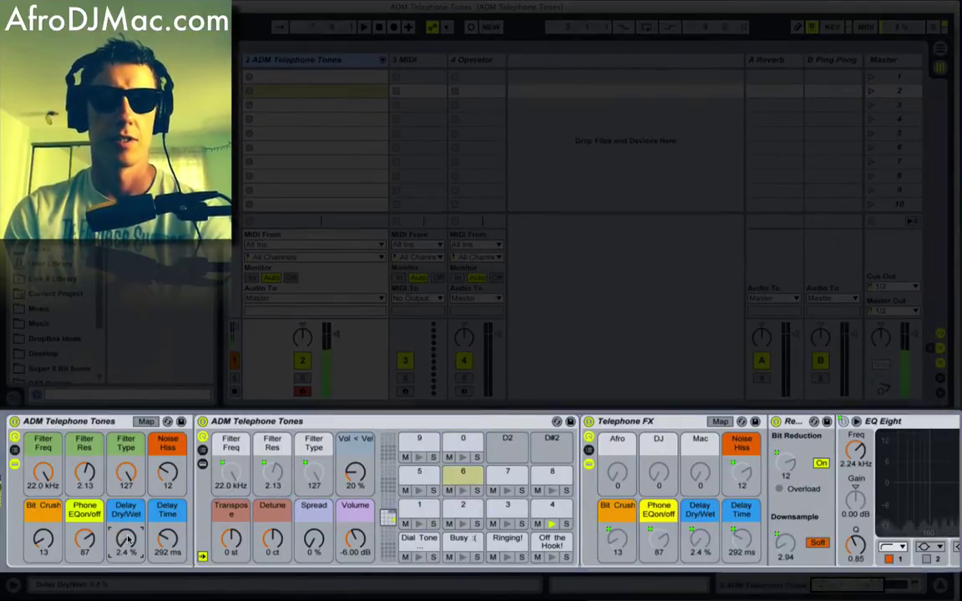
{"action": "left_click_drag", "start_coordinate": [128, 536], "coordinate": [127, 540]}
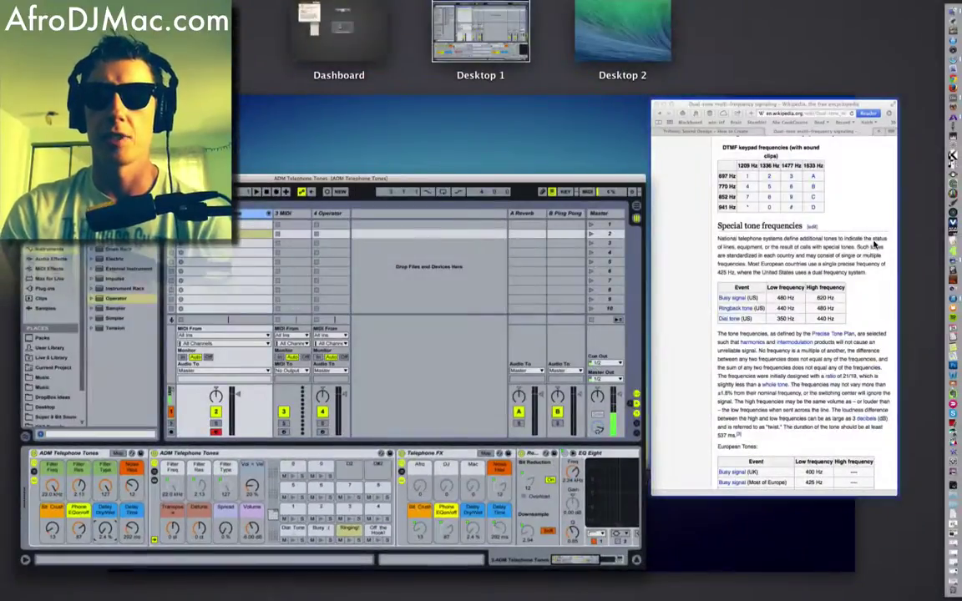
Switch to the browser window and bring up the Trifonic YouTube video on creating telephone sounds
{"action": "left_click", "coordinate": [693, 98]}
{"action": "left_click", "coordinate": [680, 48]}
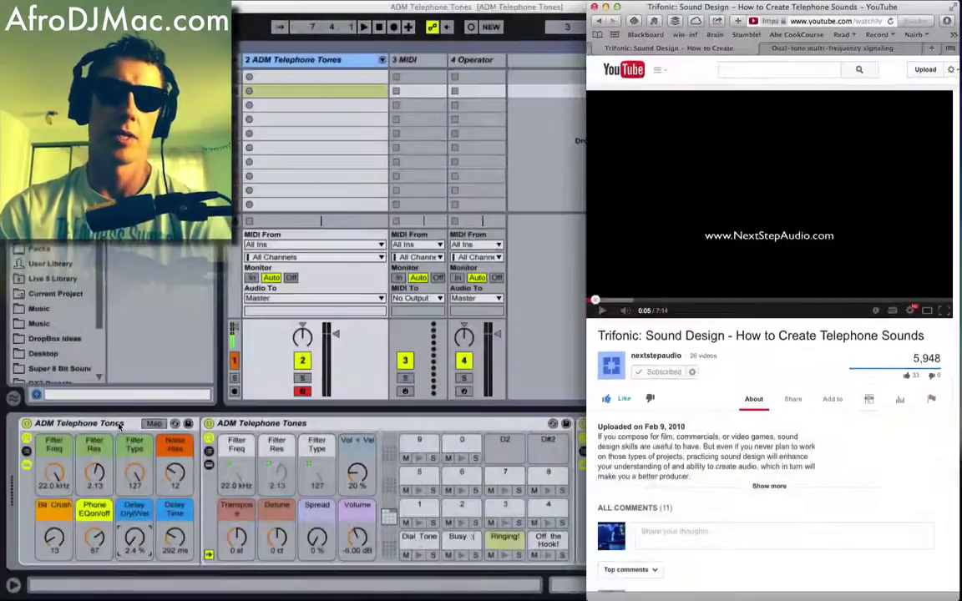
Return to Ableton Live and select the whole ADM Telephone Tones rack
{"action": "left_click", "coordinate": [119, 424]}
{"action": "left_click", "coordinate": [139, 406]}
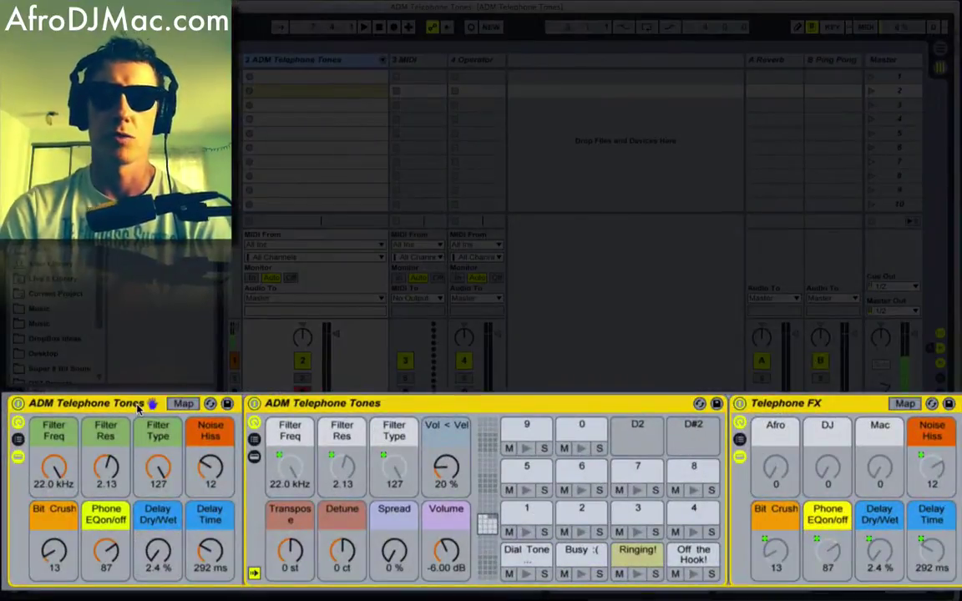